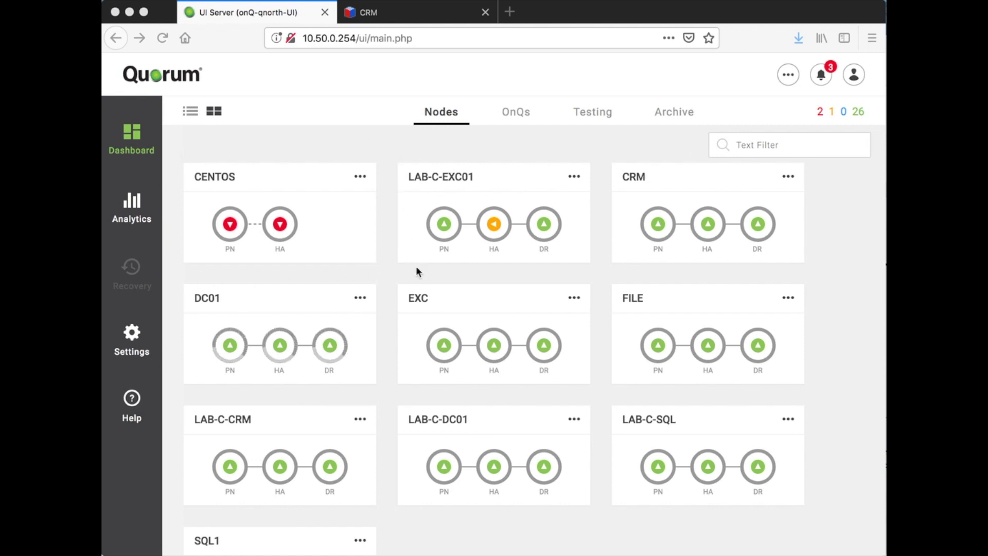
left_click(493, 203)
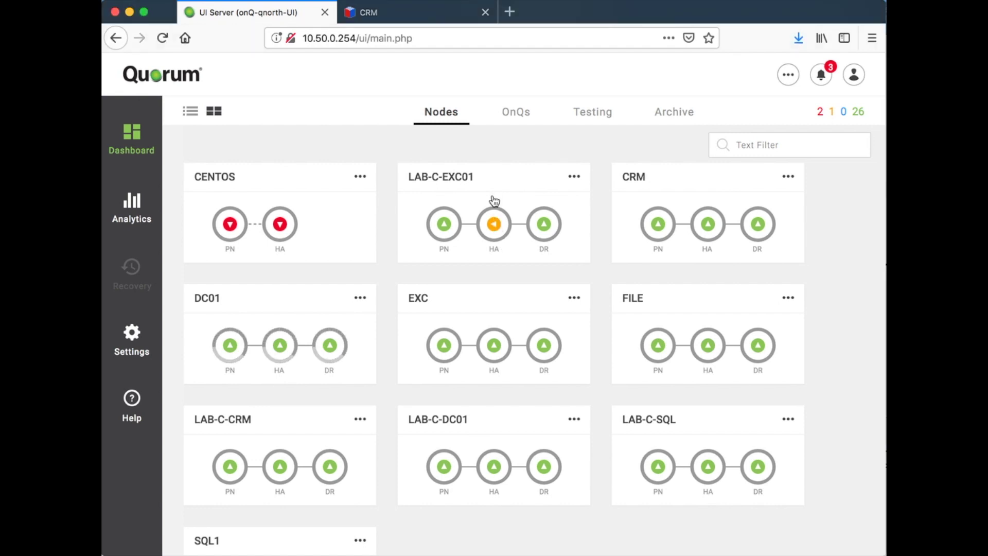
mouse_move(493, 226)
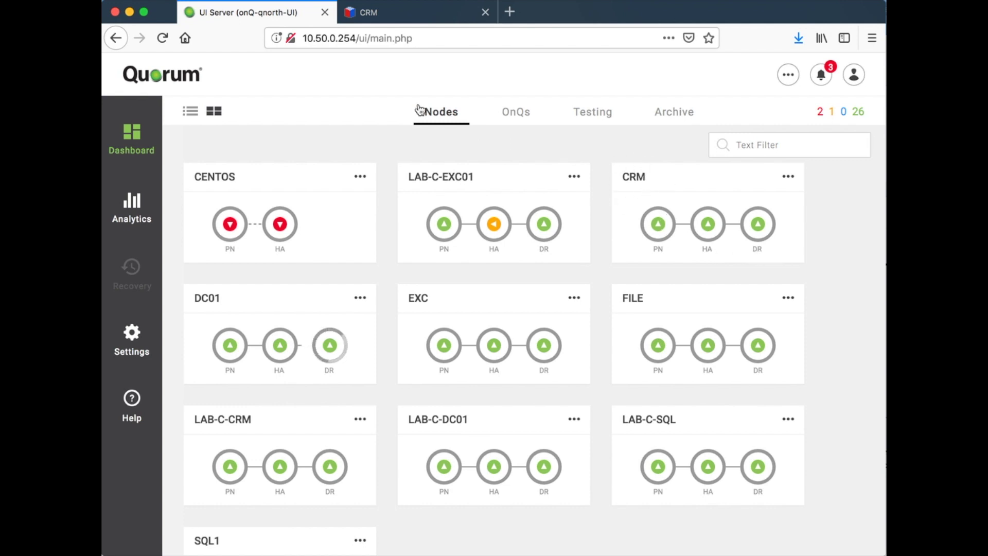
- Switch to SugarCRM, log in as admin and try to open a recently viewed record
left_click(389, 15)
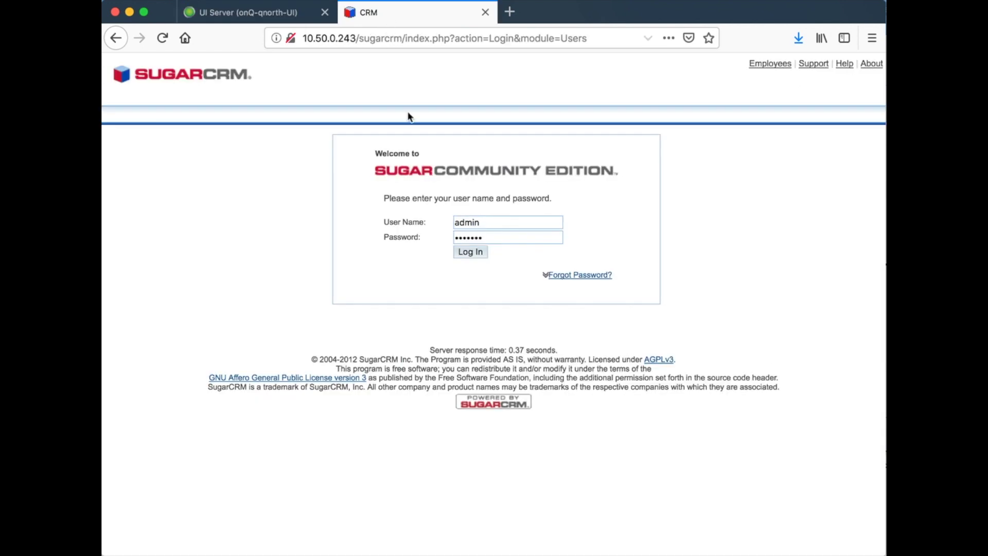
left_click(477, 254)
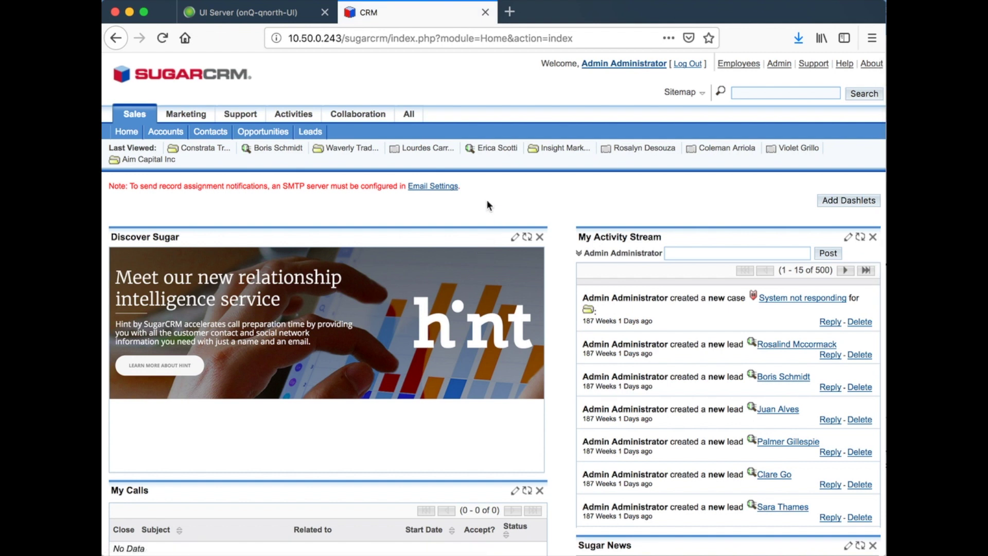
left_click(625, 149)
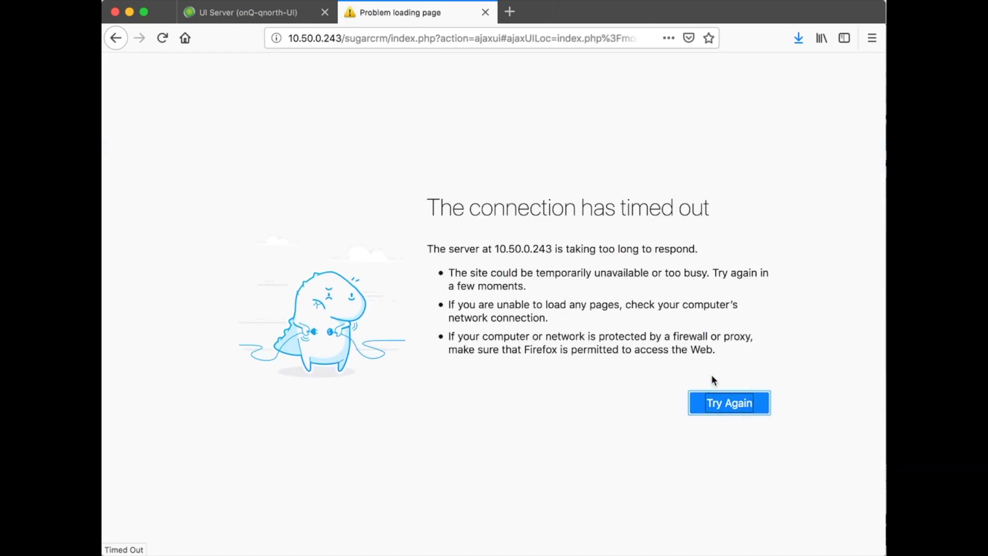
- Return to the Quorum console and start CRM's HA recovery node on the HA Production network from the most recent snapshot
left_click(233, 13)
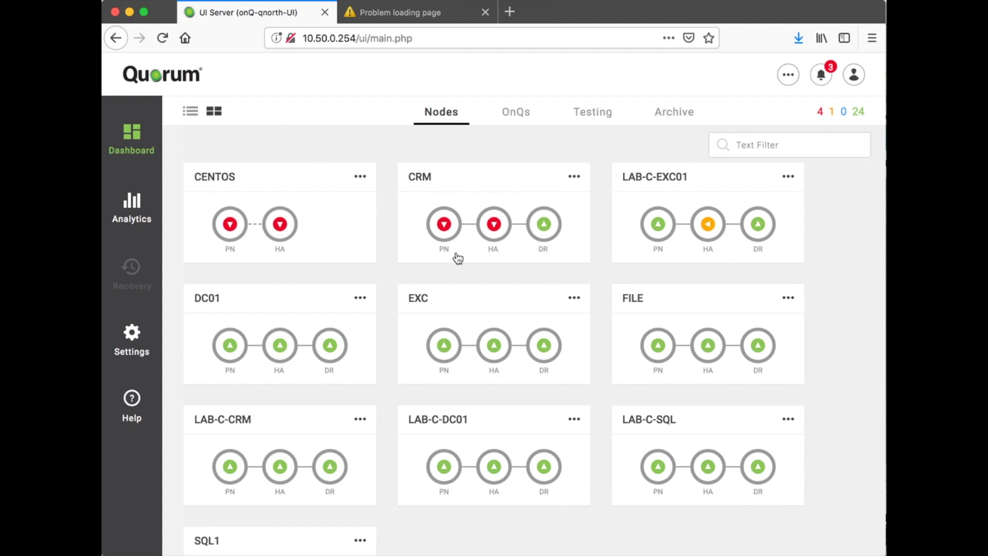
left_click(493, 224)
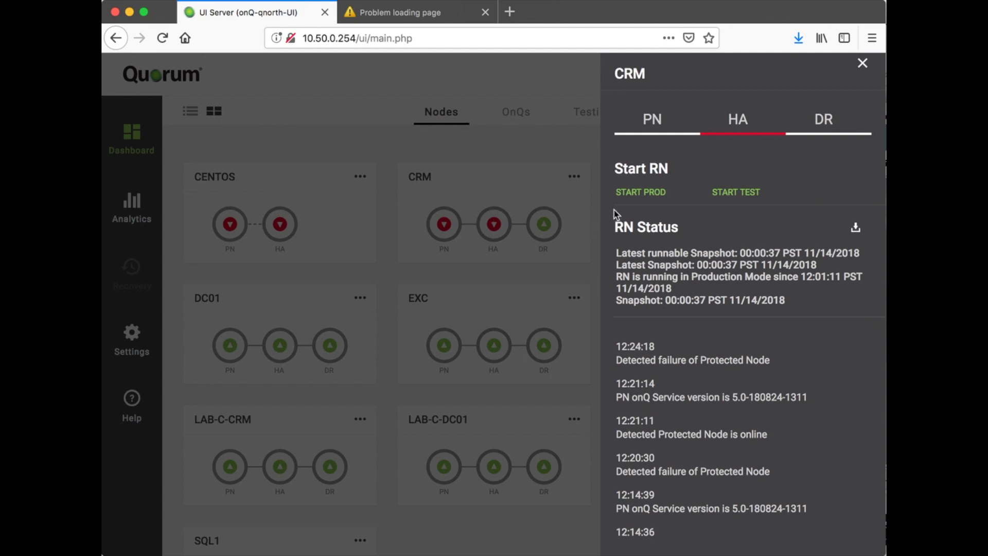
left_click(634, 198)
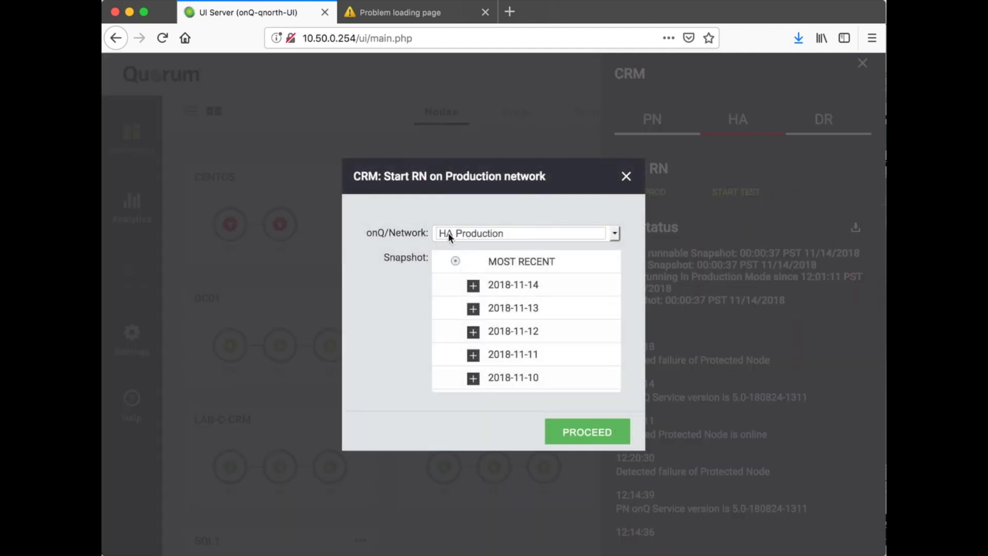
left_click(472, 332)
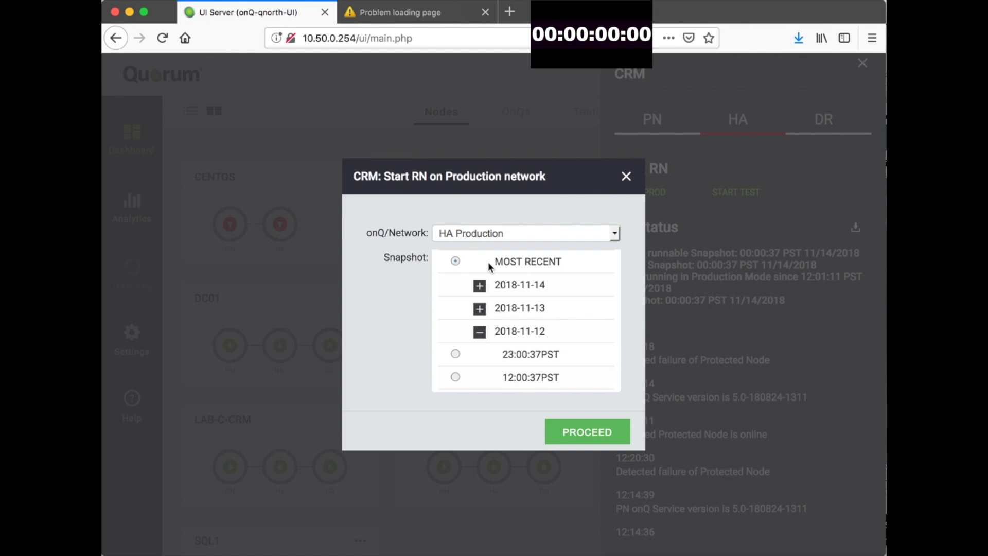
left_click(587, 432)
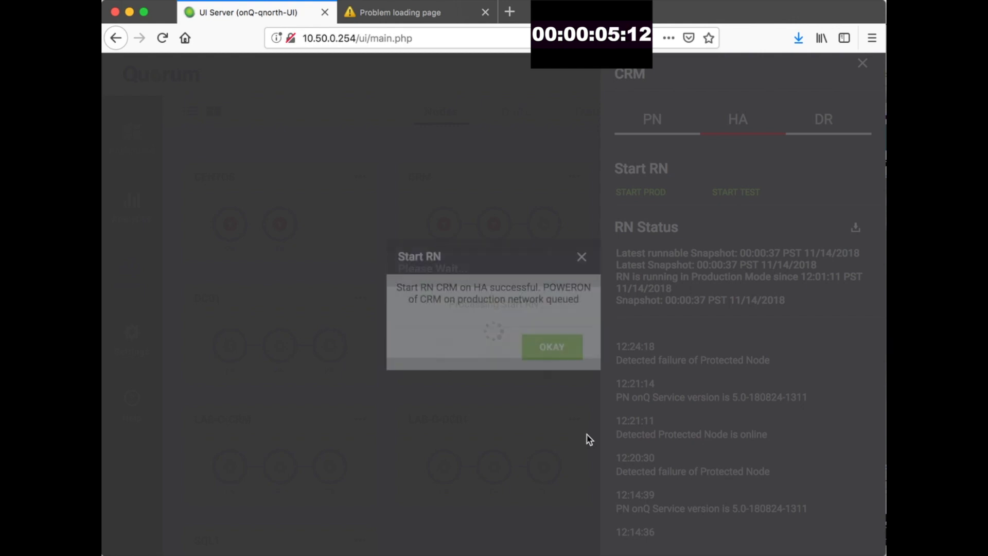
left_click(552, 347)
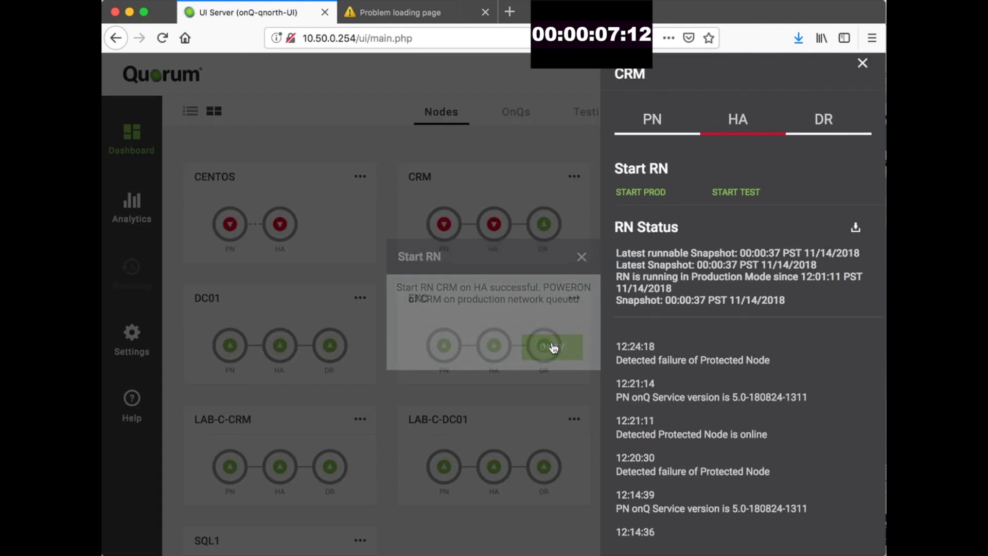
left_click(481, 151)
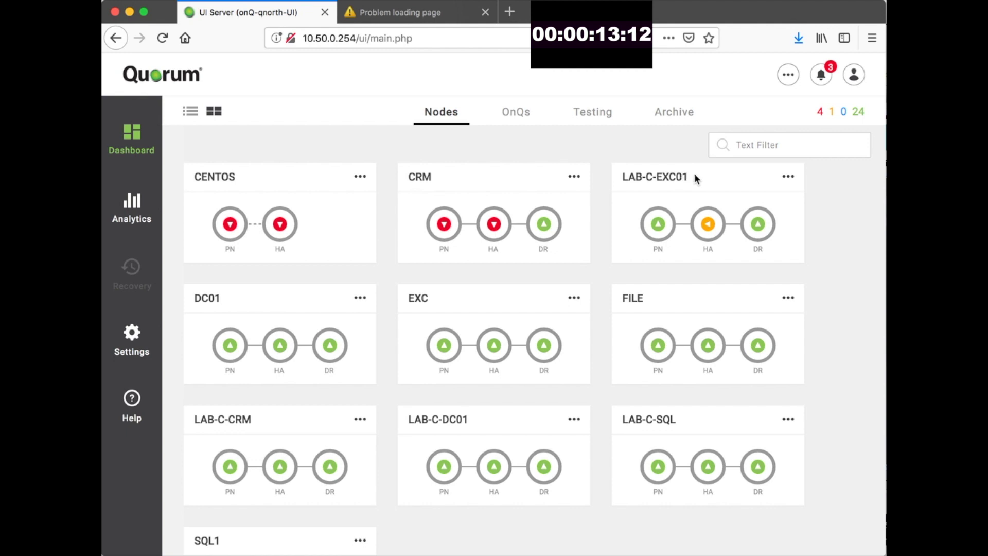
- Look at the test network start options for LAB-C-EXC01's DR recovery node without starting it
left_click(760, 228)
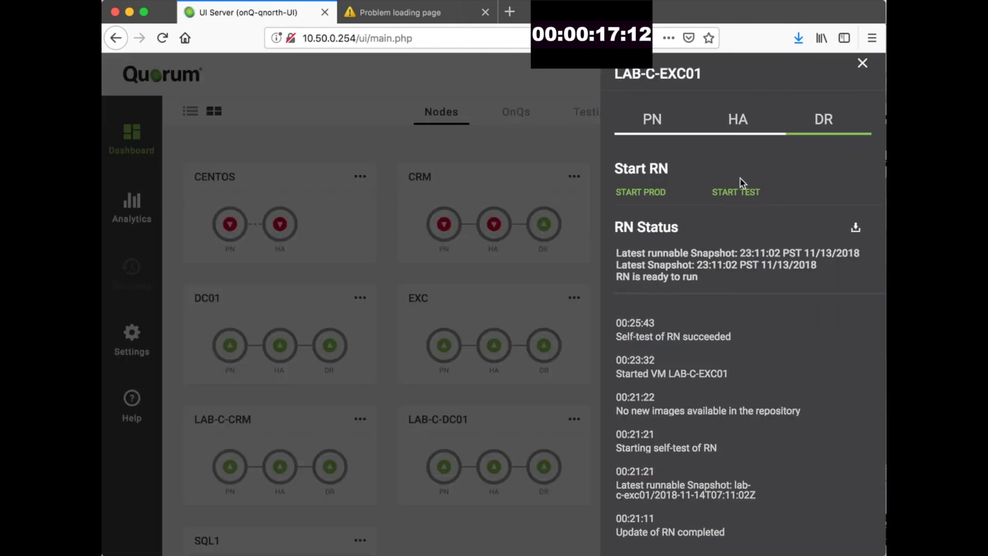
left_click(750, 193)
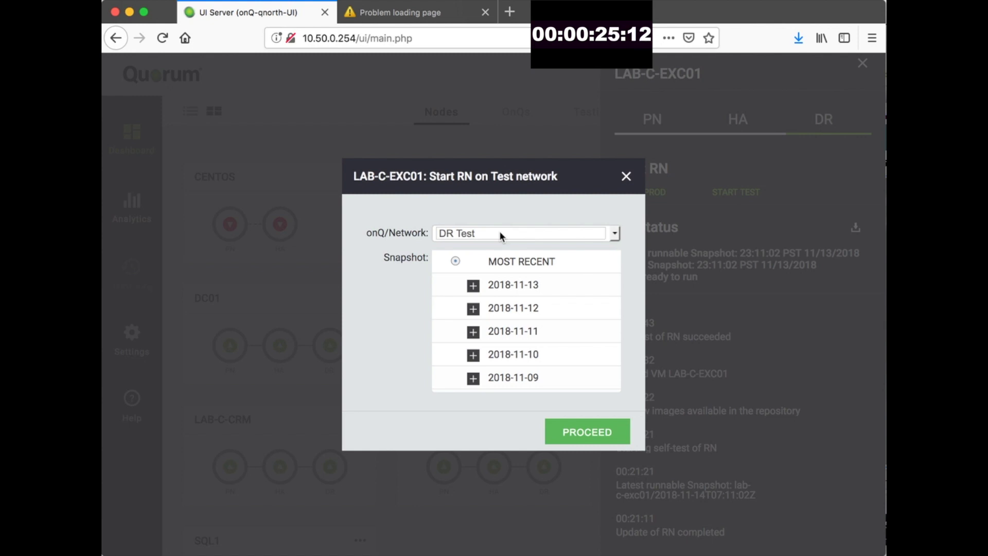
left_click(625, 177)
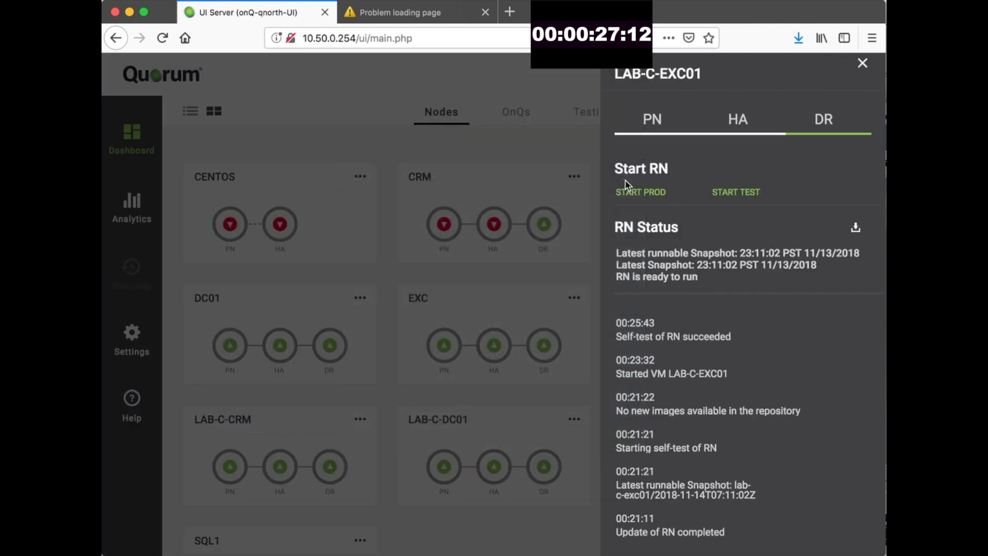
left_click(558, 159)
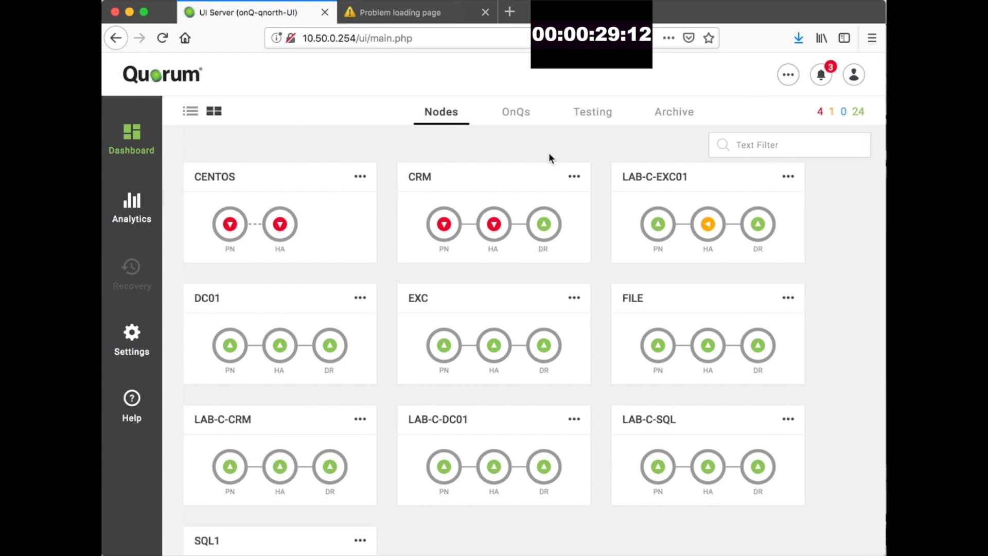
- Show the nodes as a list and sort them by tags
left_click(190, 113)
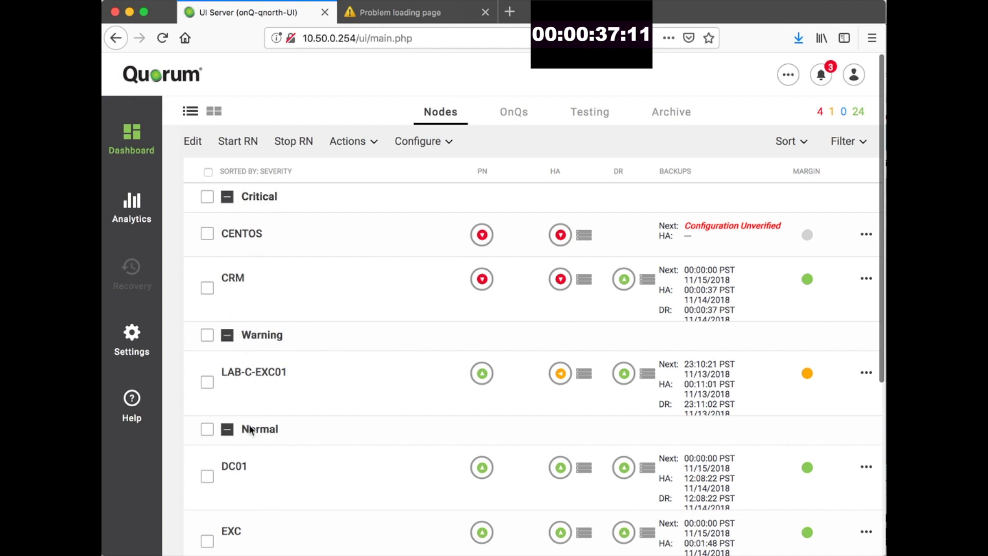
scroll(311, 390, "down", 5)
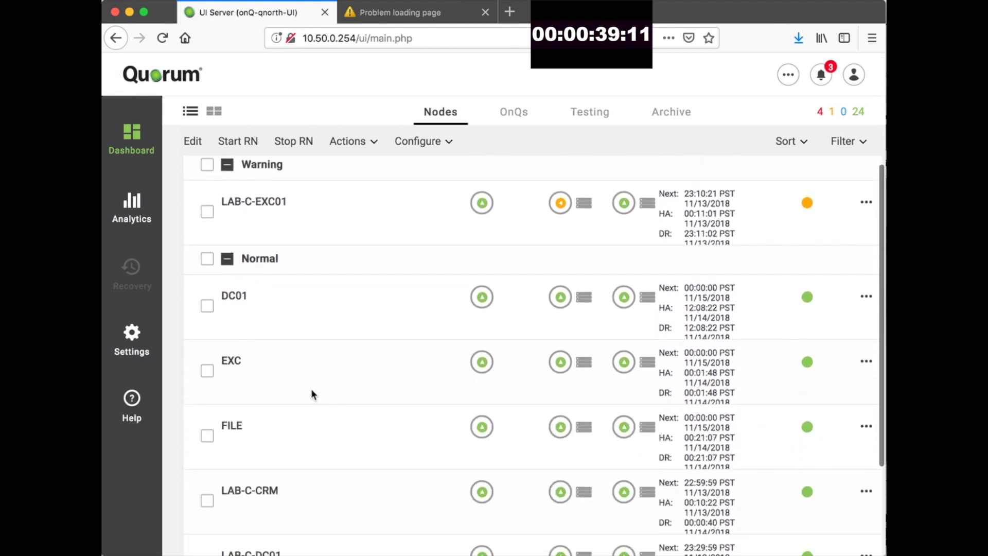
scroll(311, 390, "up", 5)
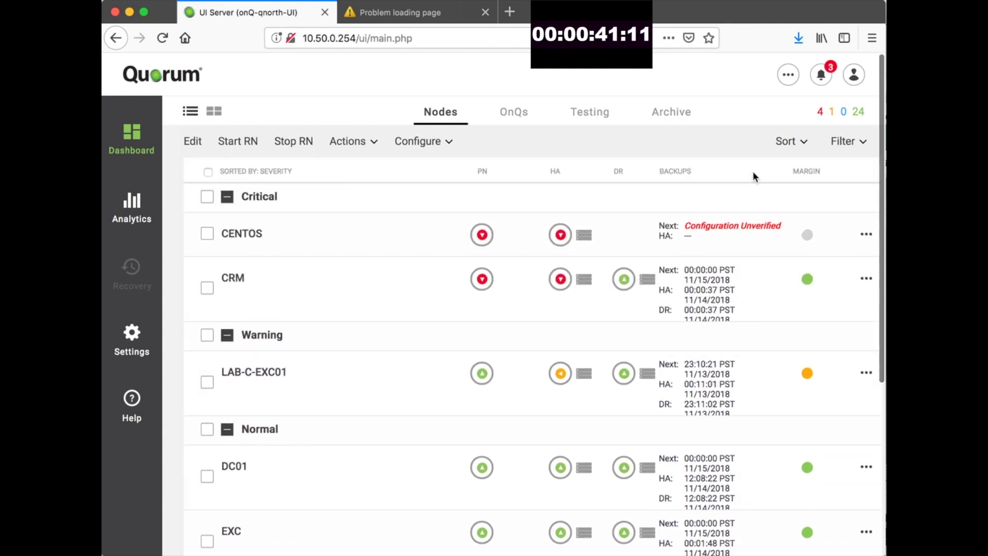
left_click(790, 142)
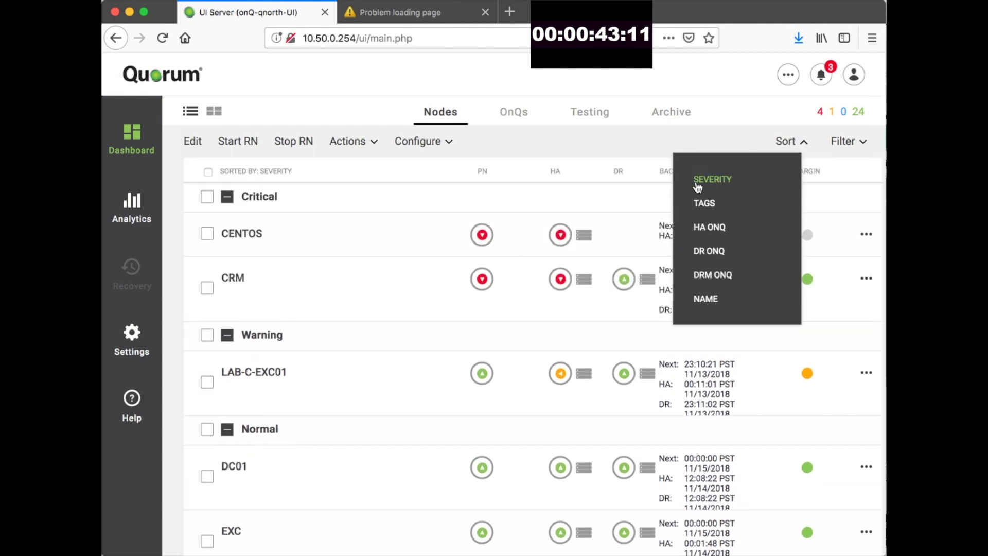
left_click(705, 203)
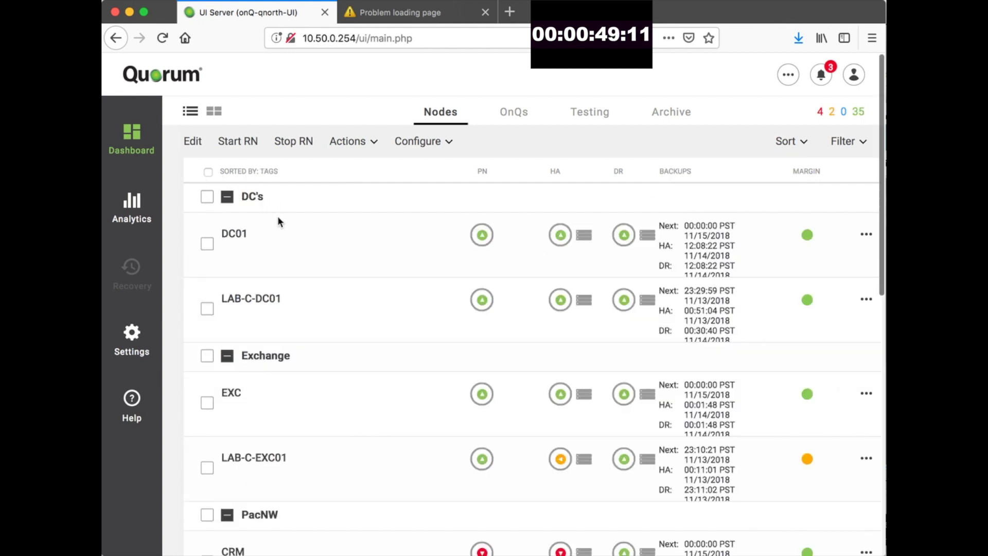
- Look through the tag groups and select all nodes in the DC's group
scroll(316, 279, "down", 3)
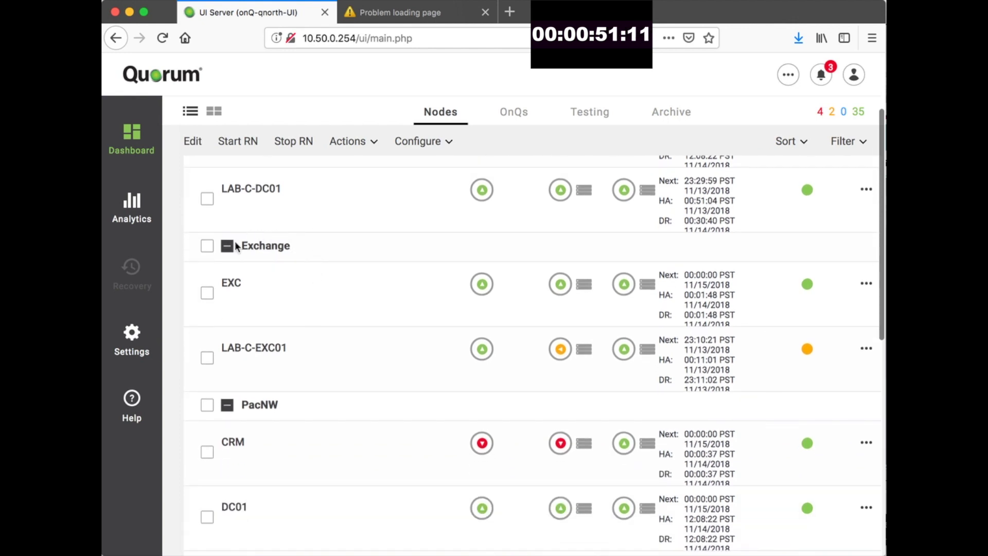
scroll(344, 327, "down", 4)
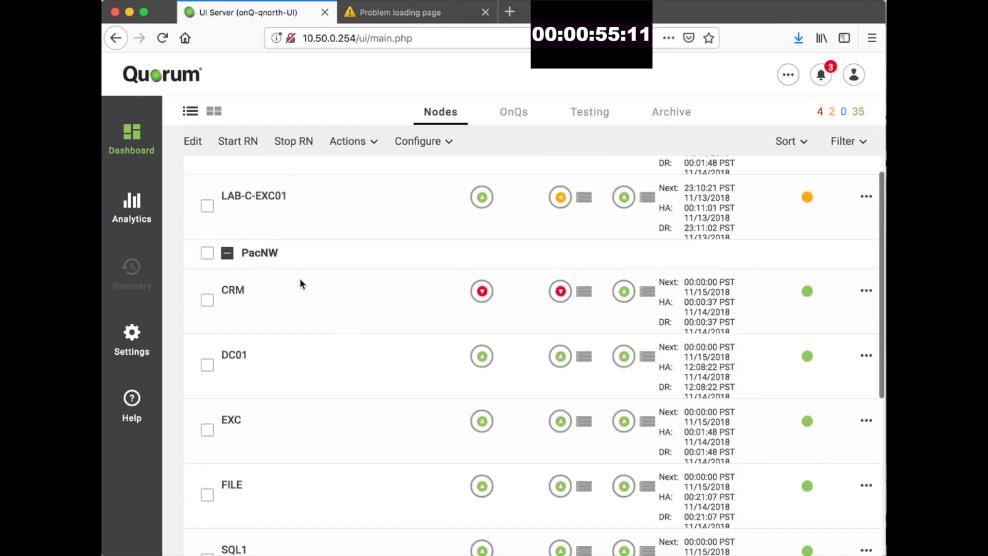
scroll(299, 283, "down", 7)
scroll(299, 283, "up", 3)
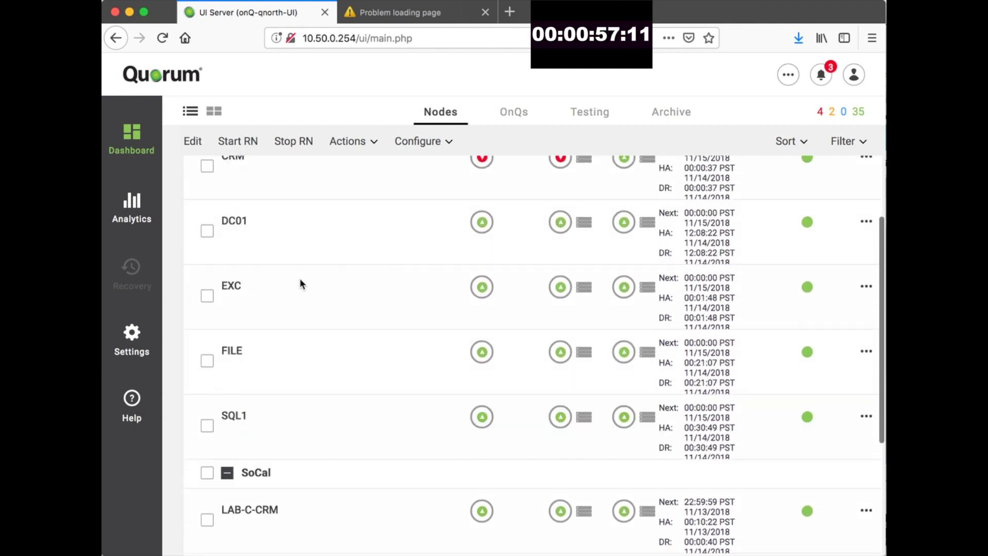
scroll(300, 281, "up", 10)
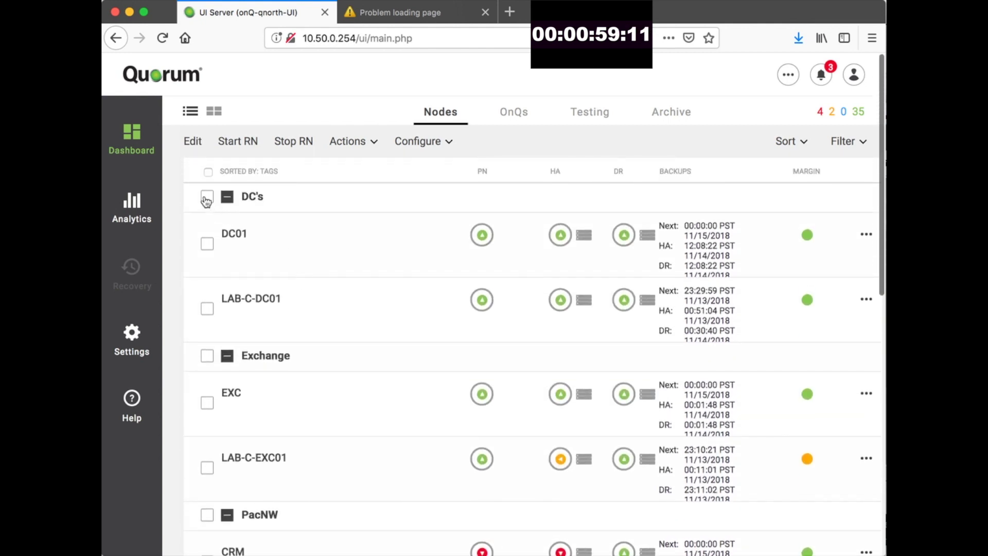
left_click(206, 198)
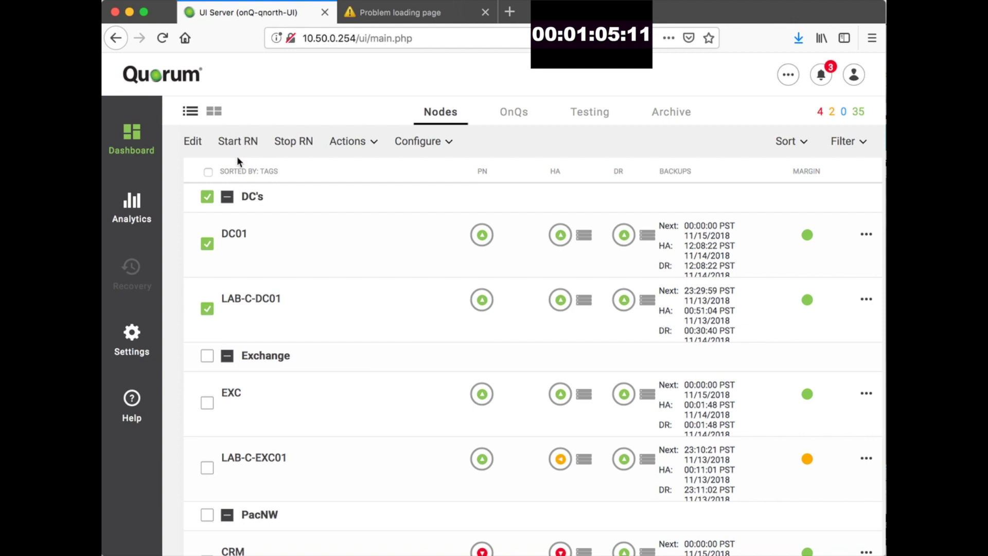
- Examine the analytics report charts on backups, self-tests, disk usage, snapshots, CRM backup trends and available space
left_click(131, 207)
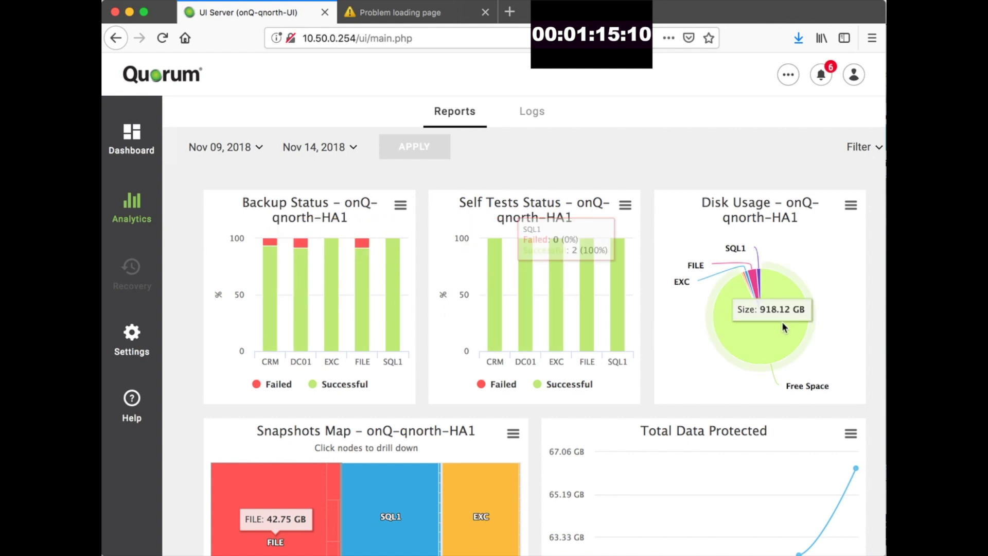
scroll(661, 364, "down", 3)
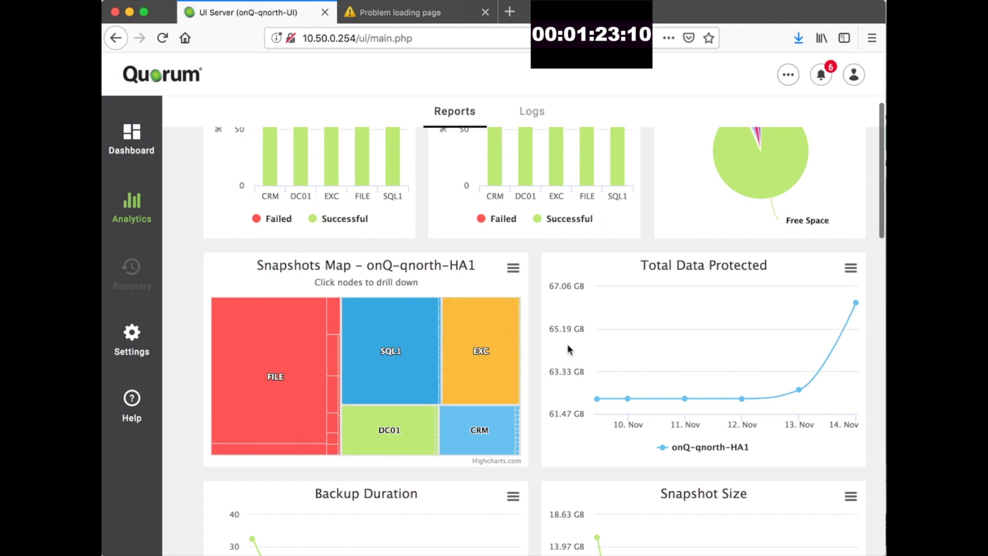
scroll(568, 348, "down", 5)
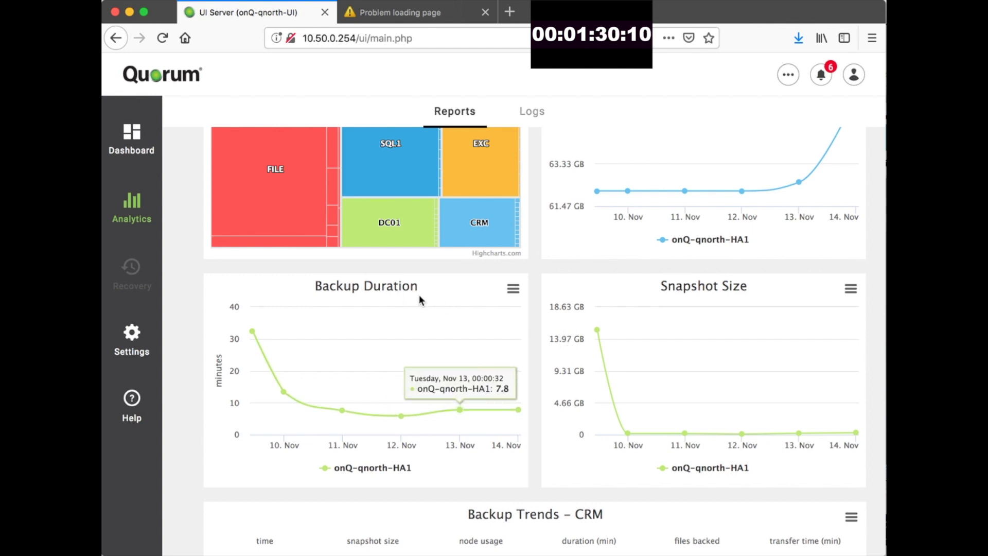
scroll(557, 340, "down", 7)
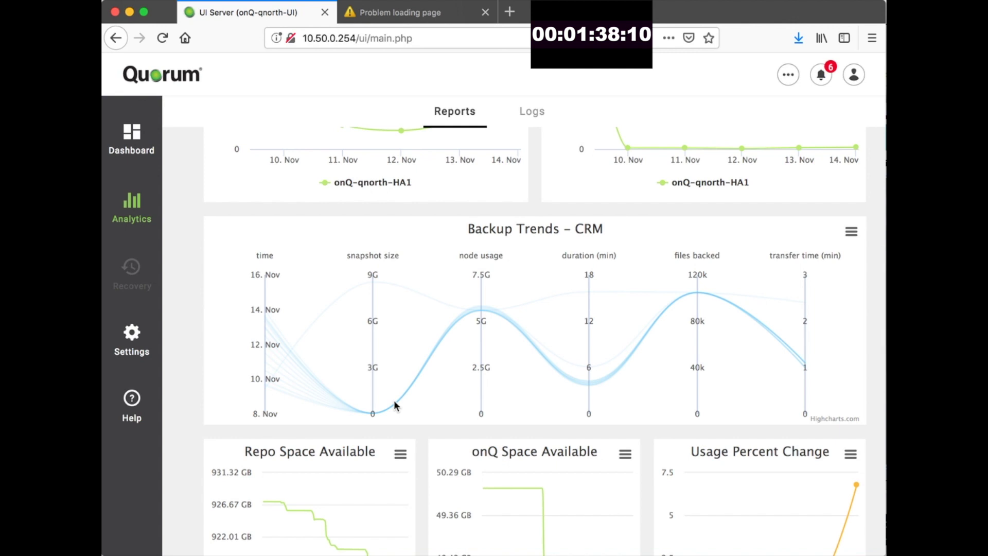
scroll(395, 405, "down", 5)
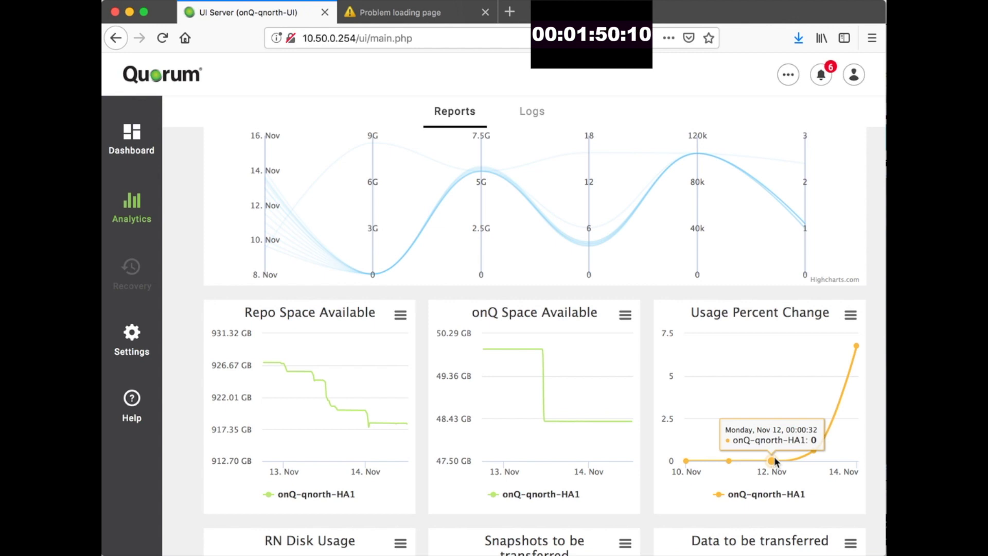
- View the onQ Space Available chart's data in Highcharts Cloud, close it and return to the reports overview
left_click(624, 314)
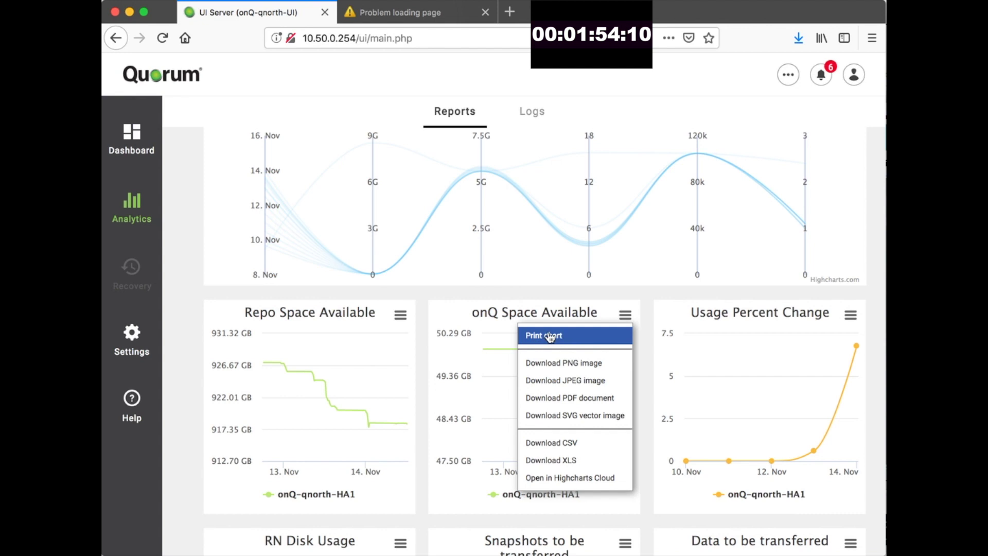
left_click(550, 481)
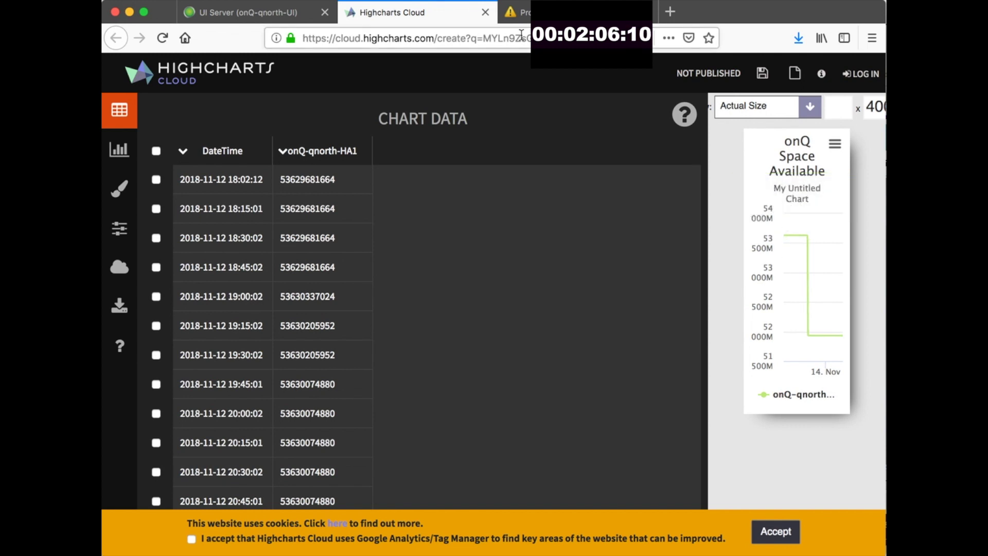
left_click(485, 13)
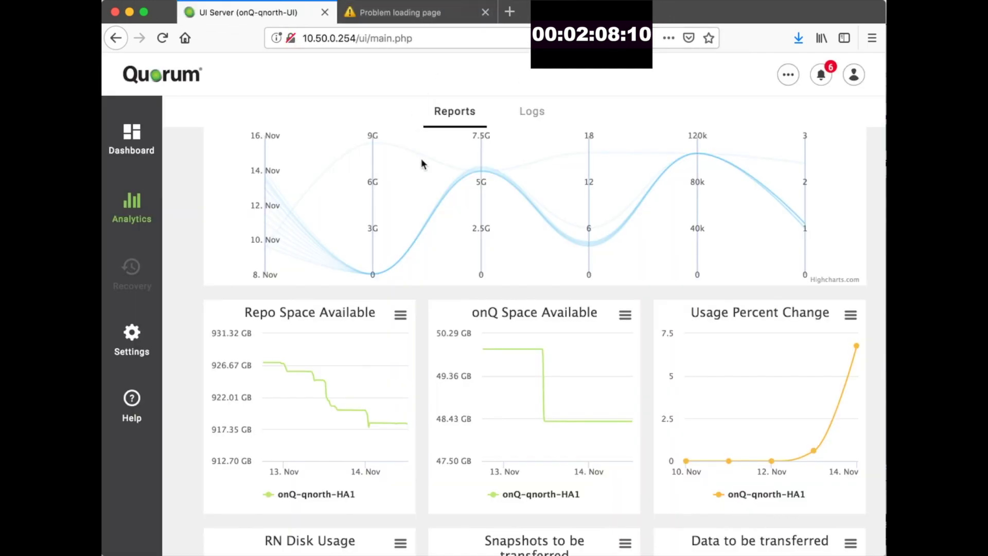
scroll(421, 164, "up", 15)
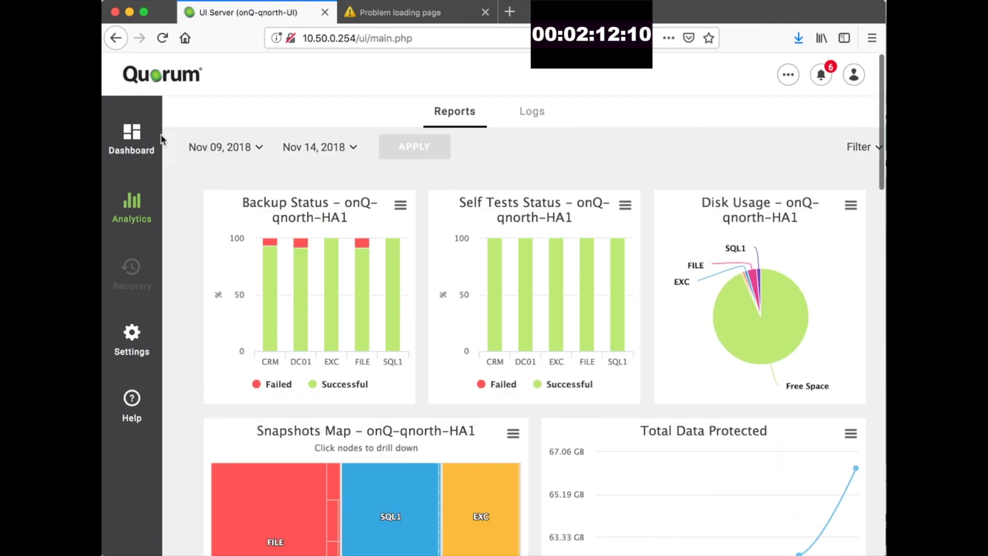
- Return to the dashboard's nodes and show them as tiles
left_click(133, 135)
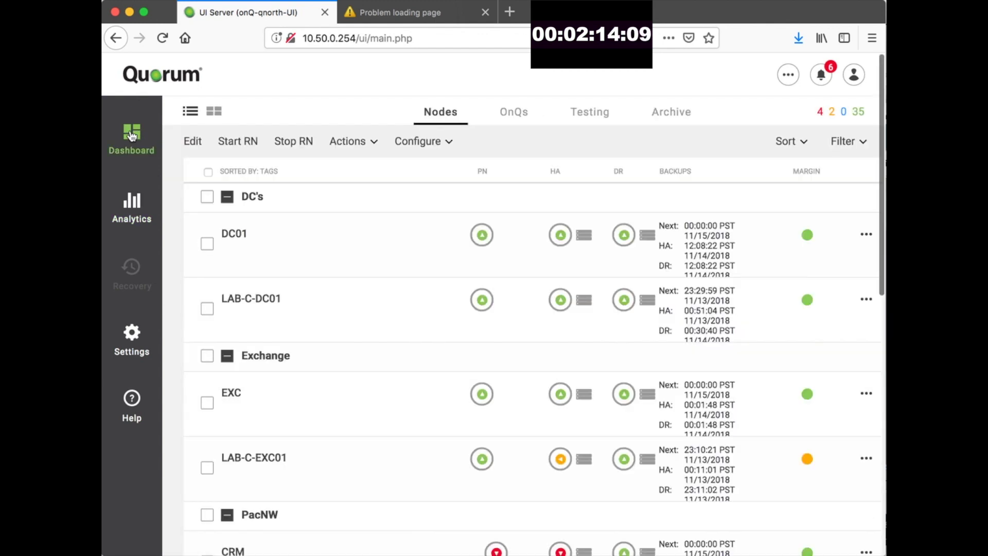
left_click(216, 112)
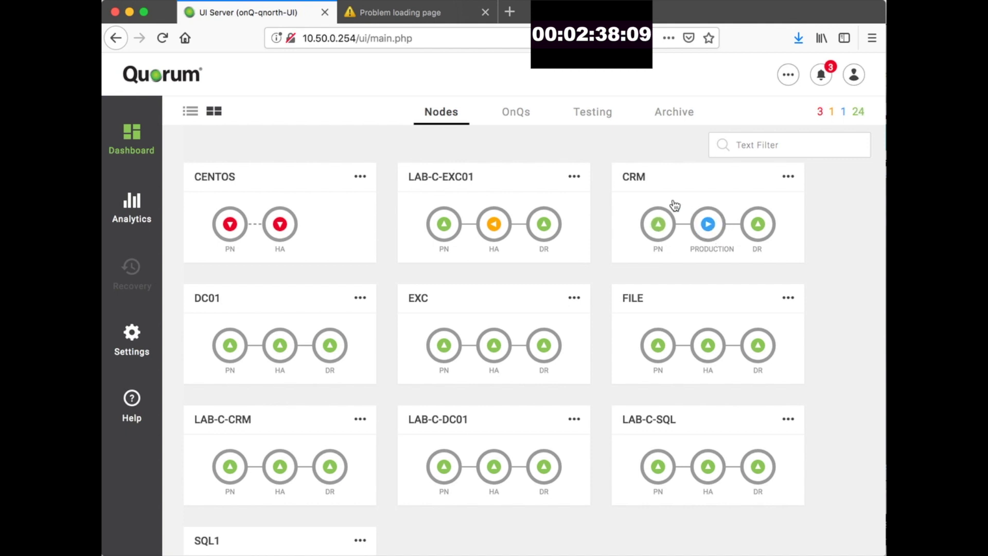
- Retry loading the failed CRM page in the browser and log in to SugarCRM with the prefilled admin credentials
left_click(399, 12)
left_click(725, 404)
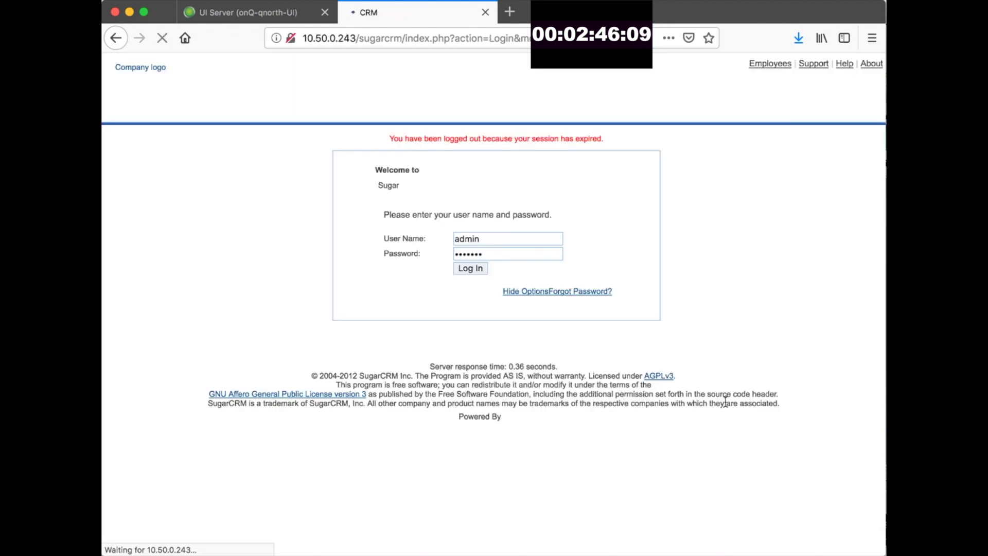
left_click(471, 270)
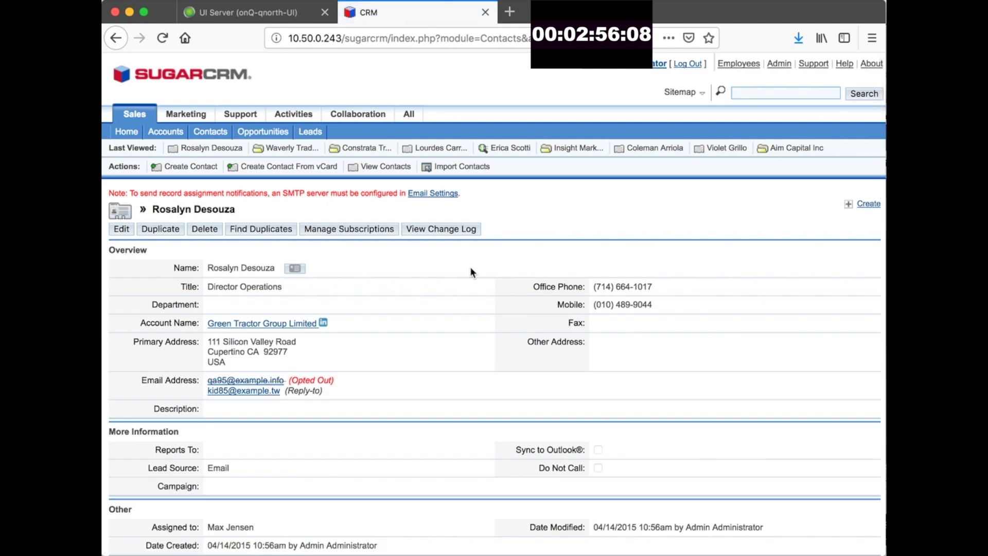
- Show all SugarCRM modules, then switch back to the onQ dashboard to view the CRM node's status
left_click(408, 114)
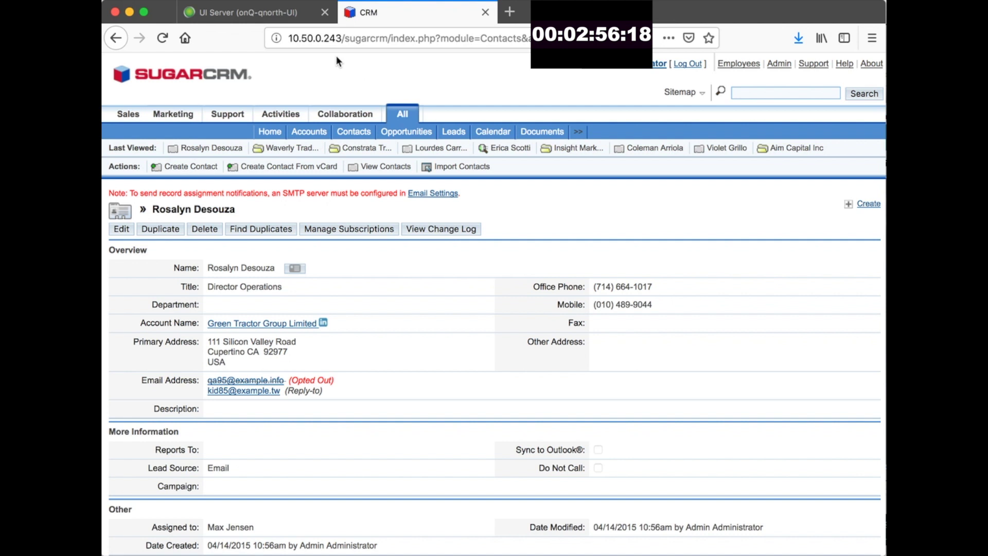
left_click(267, 11)
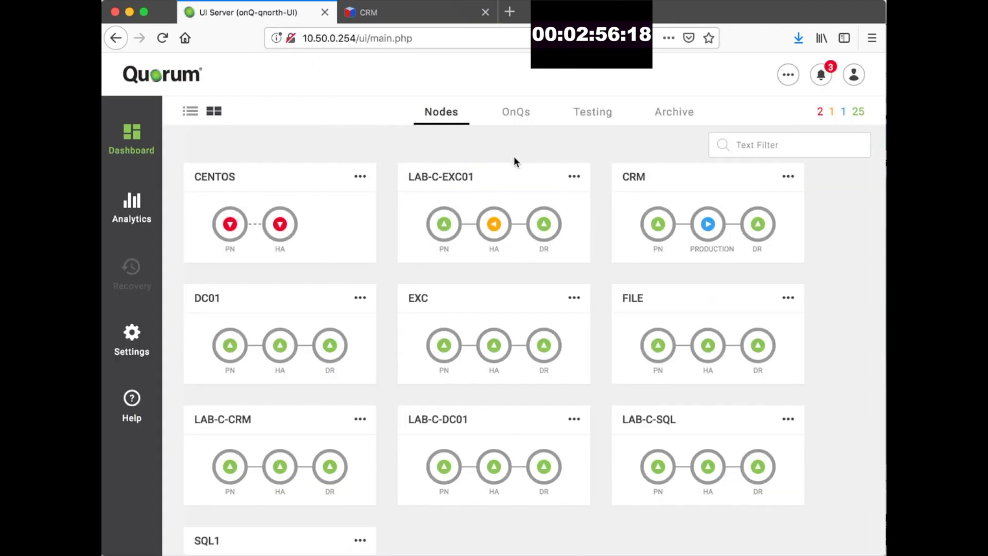